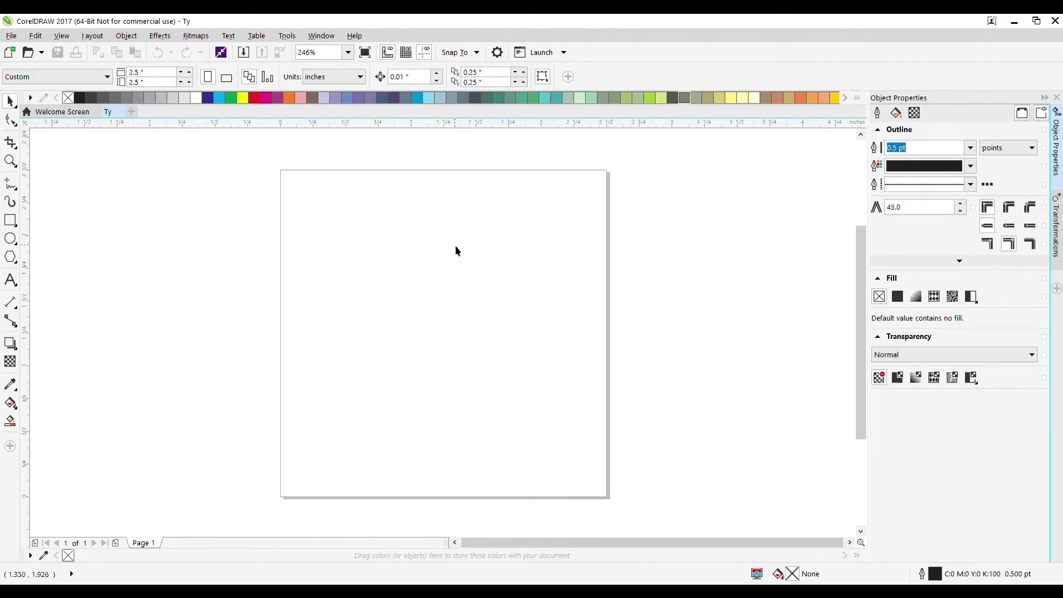
# Add the artistic text 'ABC' in 24 pt Arial near the top of the page.
pyautogui.click(11, 289)
pyautogui.click(477, 222)
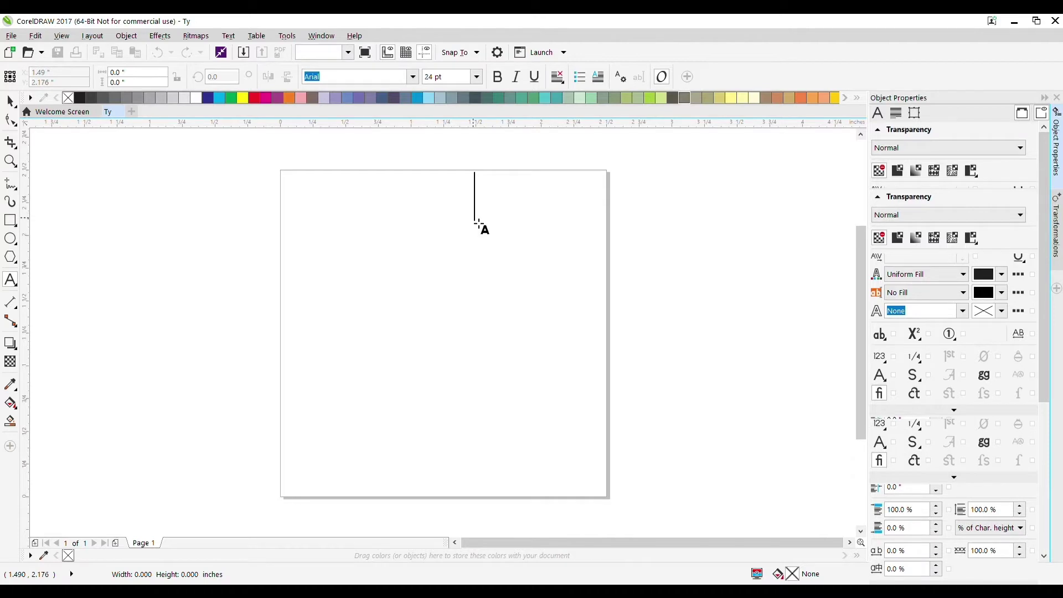
pyautogui.write('ABC')
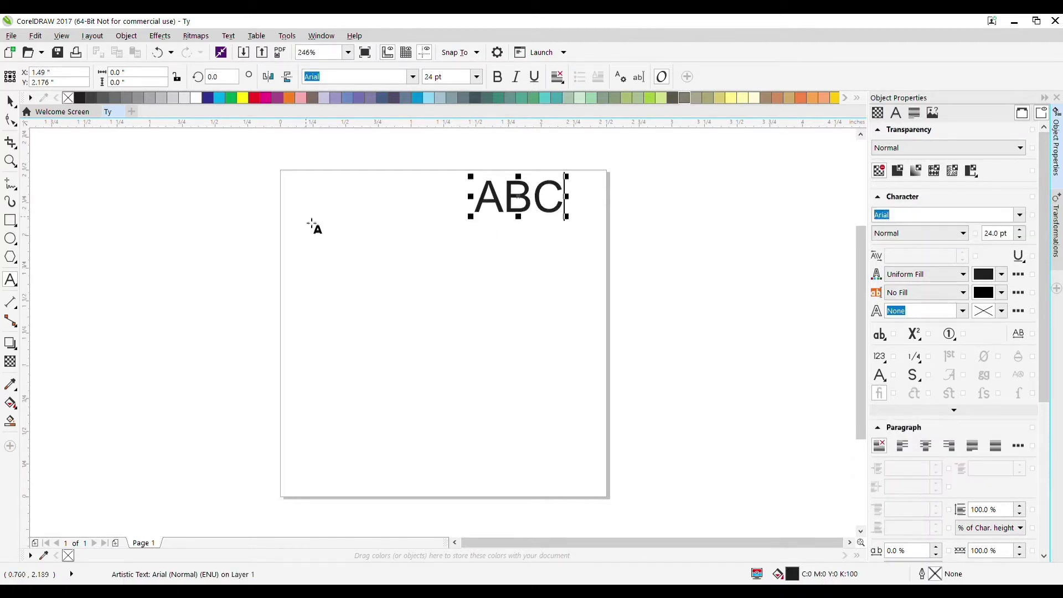
pyautogui.click(10, 103)
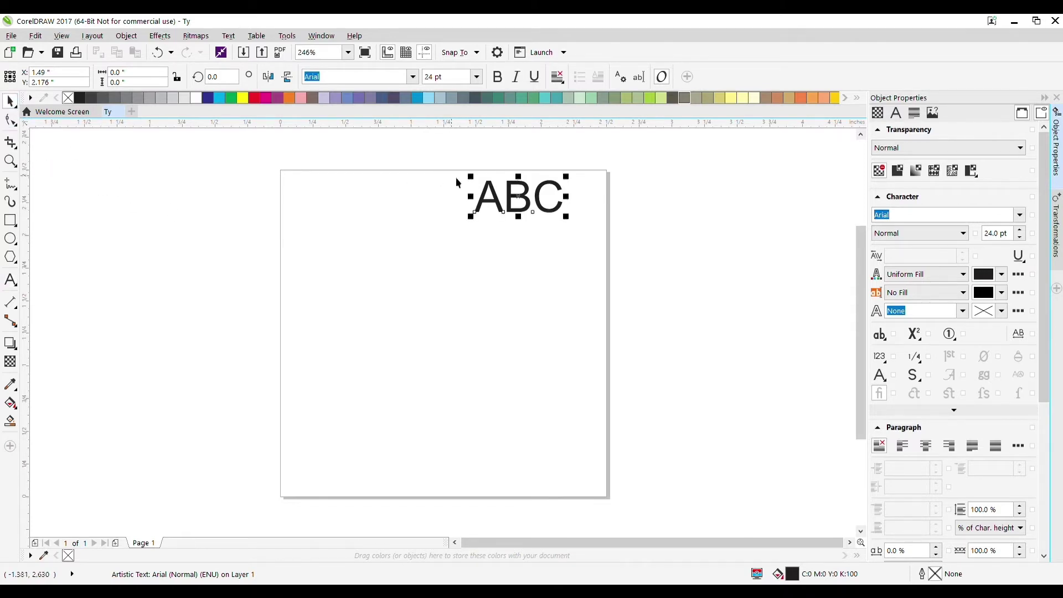
pyautogui.press('Escape')
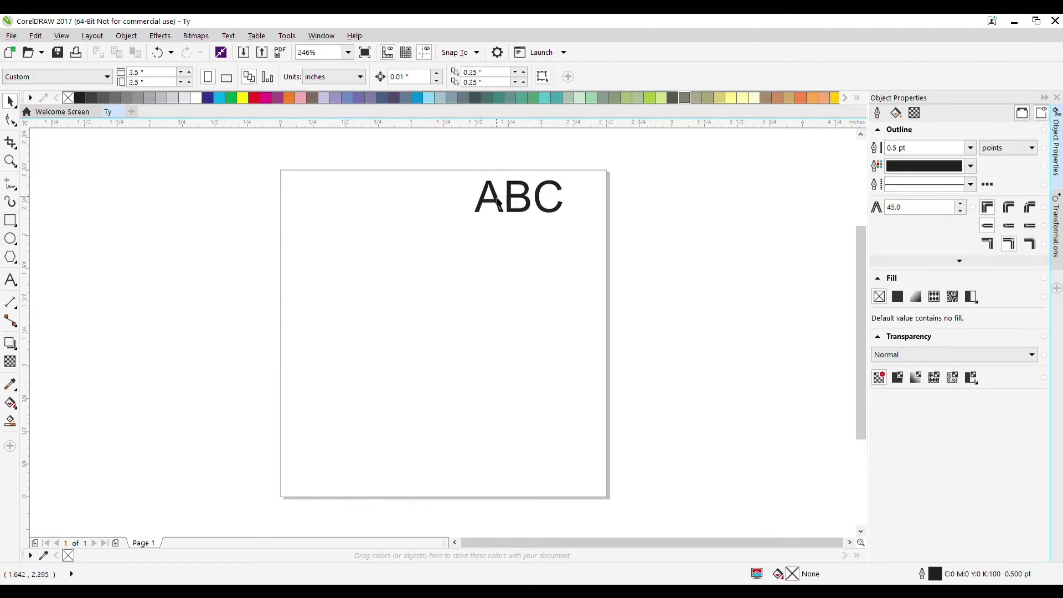
# Set the letter A in the Round_Monogram_Left font.
pyautogui.doubleClick(497, 203)
pyautogui.doubleClick(489, 207)
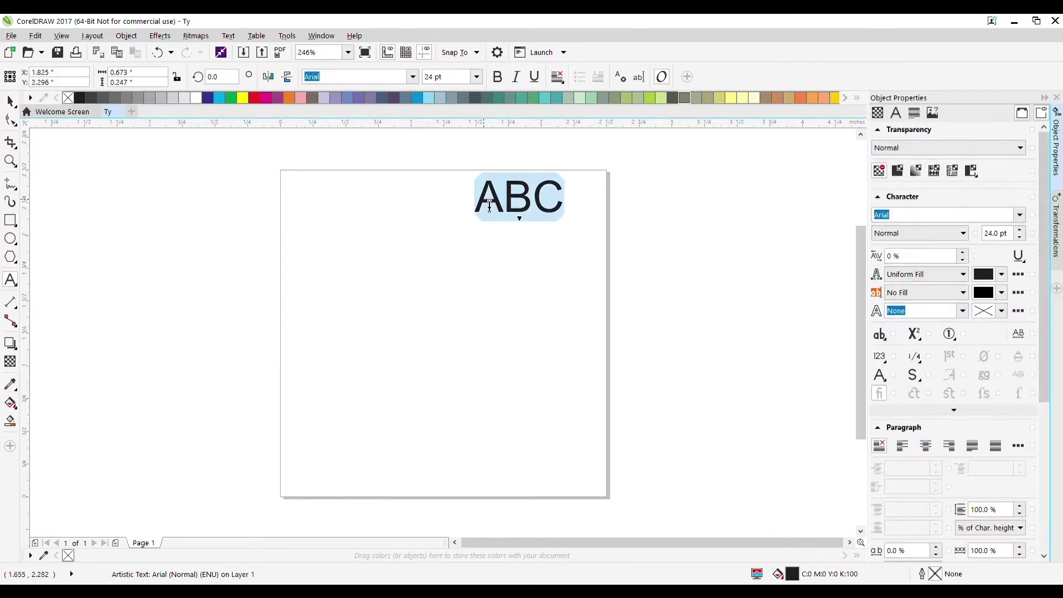
pyautogui.click(501, 206)
pyautogui.moveTo(501, 205); pyautogui.dragTo(474, 196)
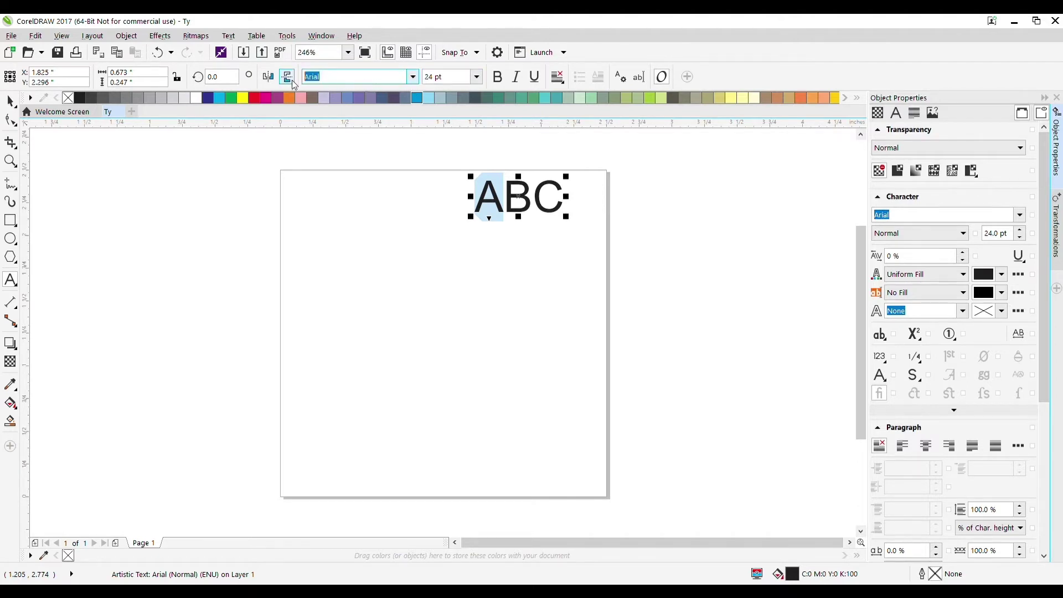
pyautogui.write('roundMonogram')
pyautogui.press('Delete')
pyautogui.write('_Left')
pyautogui.press('Return')
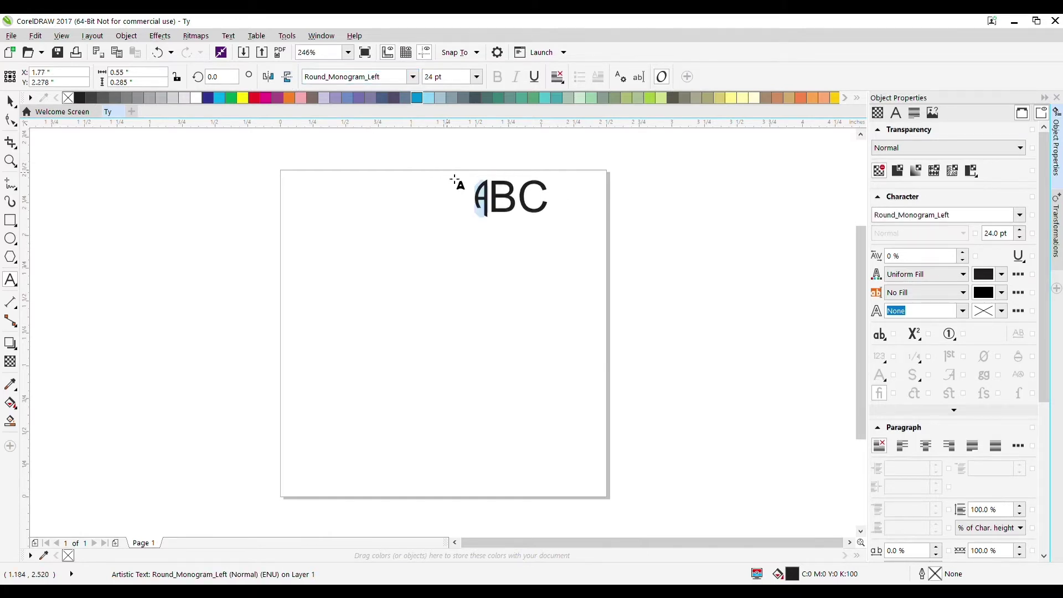
# Set the letter B in the Round_Monogram_Center font.
pyautogui.click(511, 202)
pyautogui.moveTo(510, 202); pyautogui.dragTo(501, 214)
pyautogui.hotkey('ctrl', 'shift', 'f')
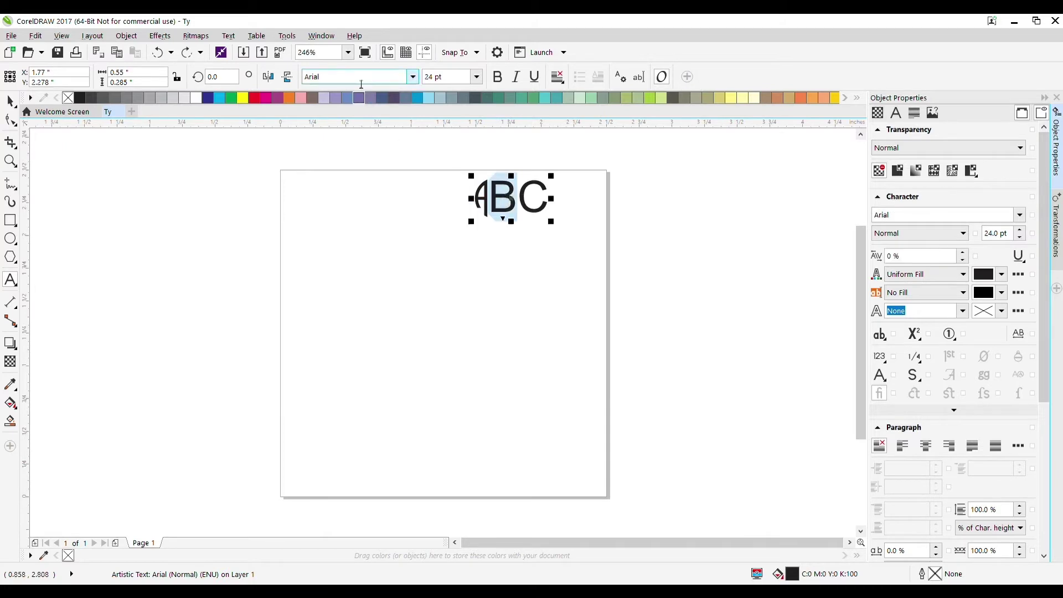
pyautogui.write('Round_Monogram_Center')
pyautogui.press('Return')
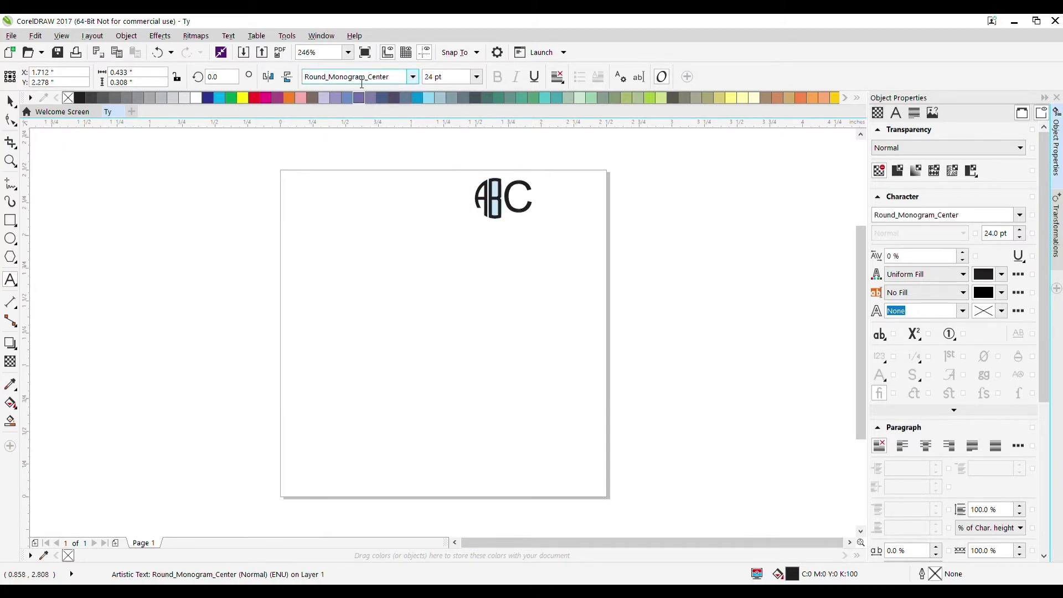
# Set the letter C in the Round_Monogram_Right font and check the letters' fonts.
pyautogui.doubleClick(513, 208)
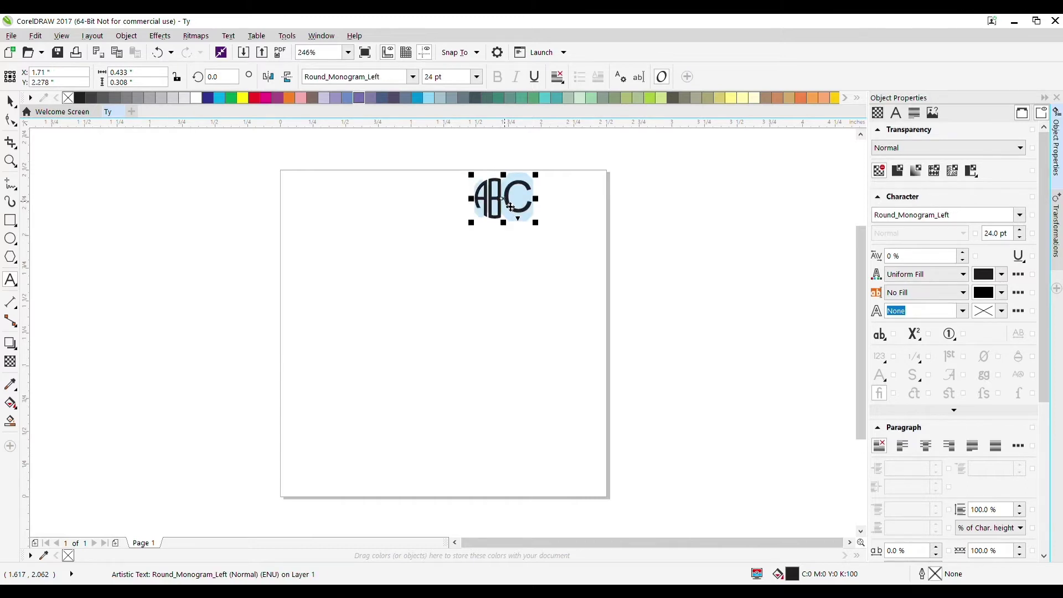
pyautogui.click(513, 195)
pyautogui.moveTo(513, 195); pyautogui.dragTo(539, 198)
pyautogui.click(382, 78)
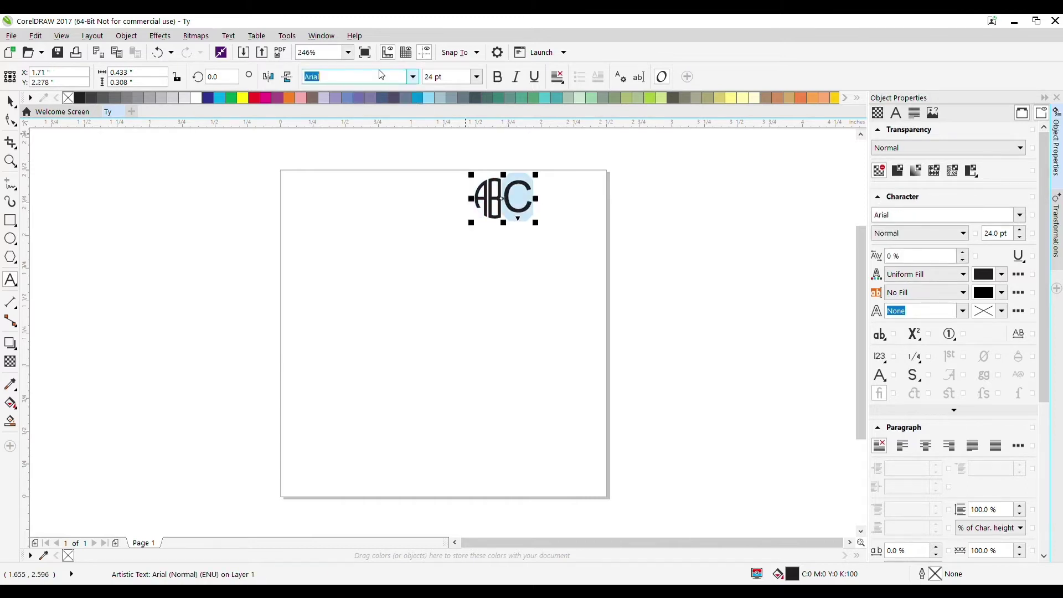
pyautogui.write('Round Monogram Center')
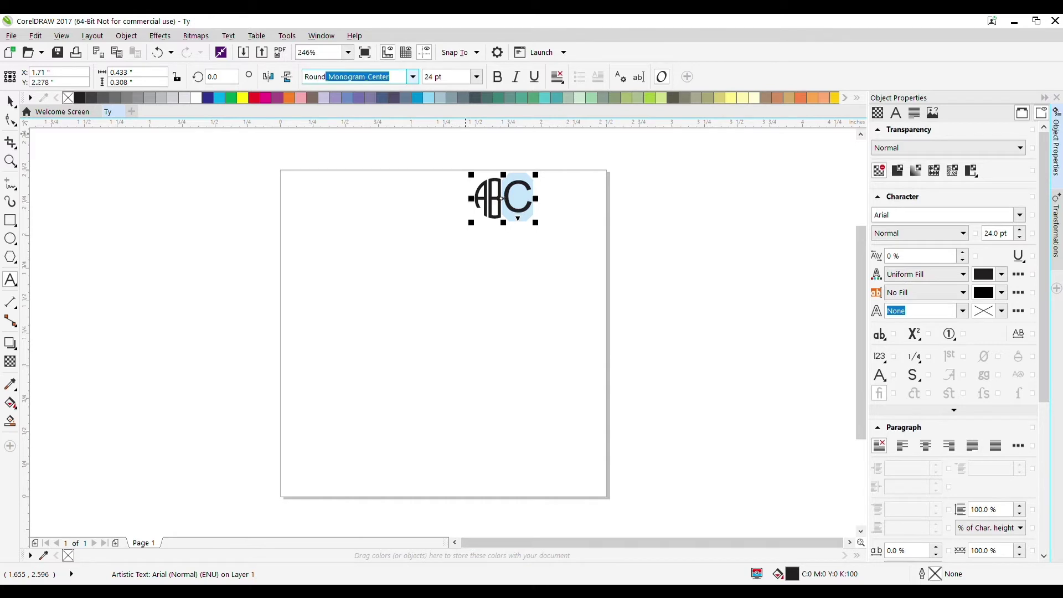
pyautogui.press('Return')
pyautogui.press('BackSpace')
pyautogui.press('BackSpace')
pyautogui.press('BackSpace')
pyautogui.press('BackSpace')
pyautogui.press('BackSpace')
pyautogui.press('BackSpace')
pyautogui.write('Rig')
pyautogui.press('Return')
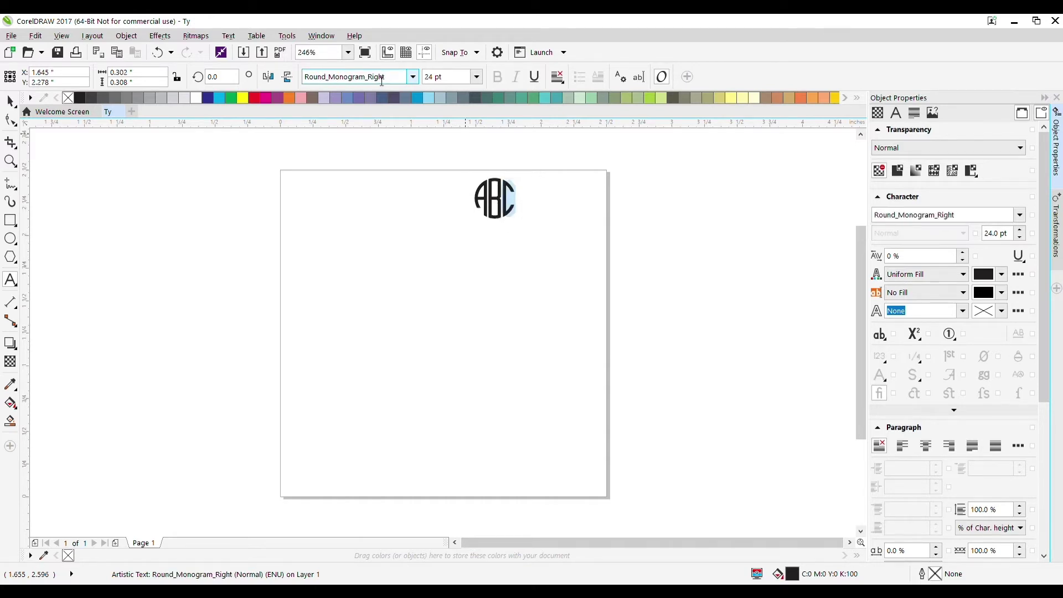
pyautogui.hotkey('ctrl', 'z')
pyautogui.hotkey('ctrl', 'z')
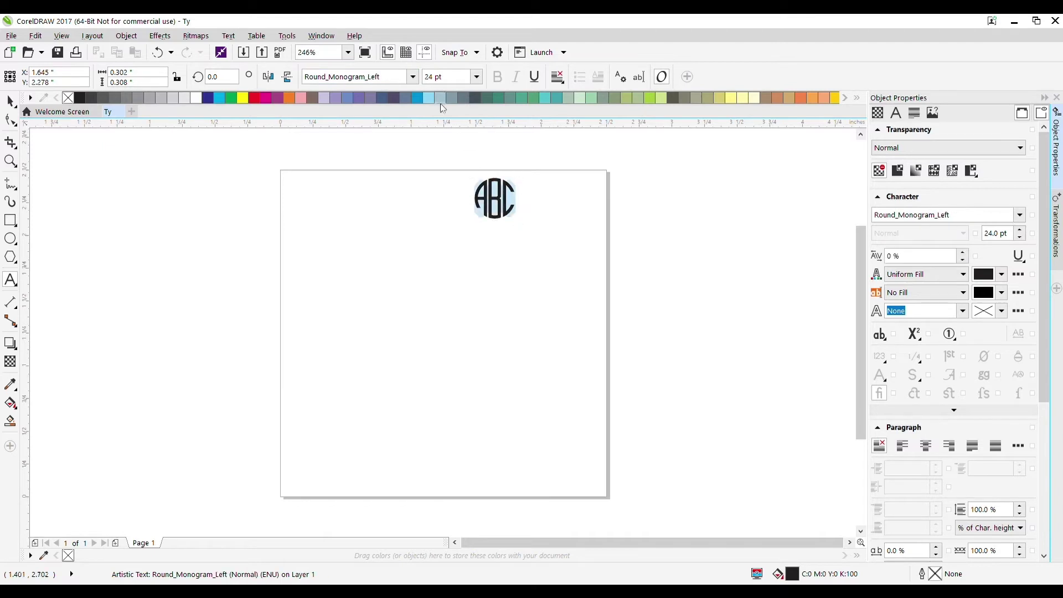
# Enlarge the monogram text to 175 pt.
pyautogui.click(438, 78)
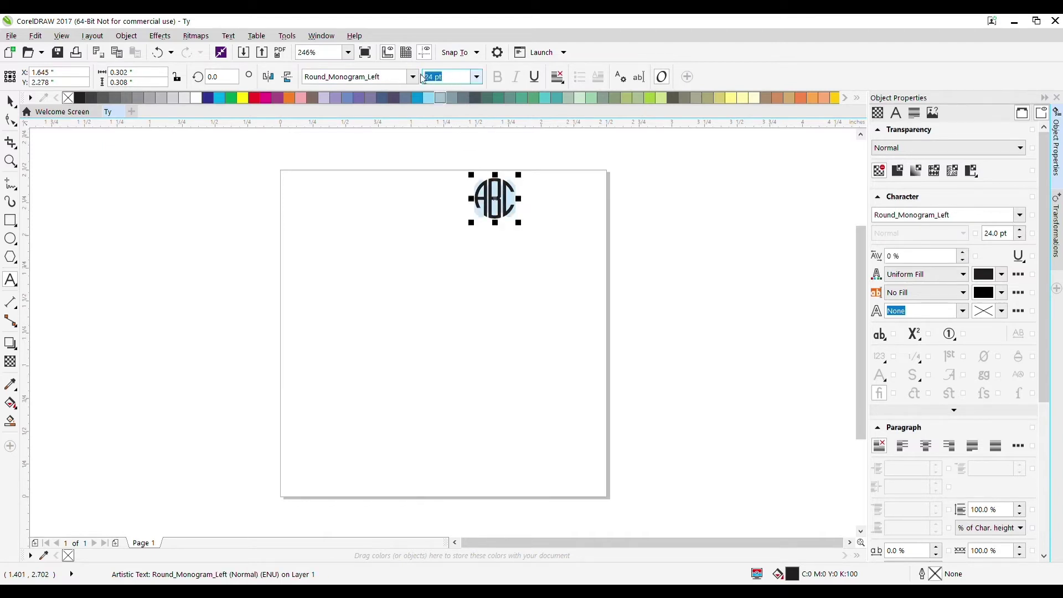
pyautogui.write('175')
pyautogui.press('Return')
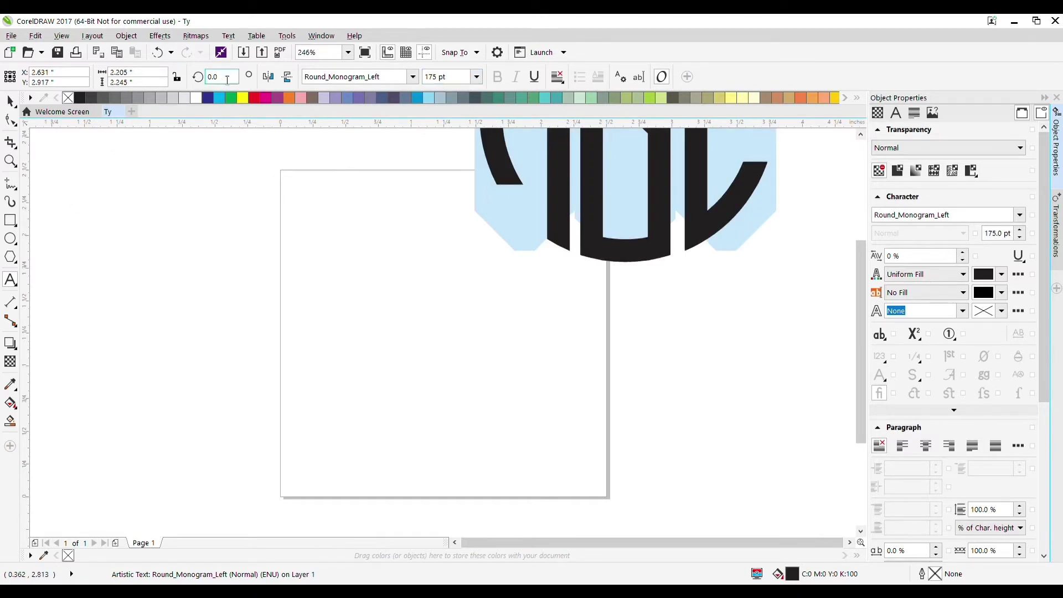
# Rotate the monogram to a 270° angle.
pyautogui.click(207, 83)
pyautogui.write('270')
pyautogui.press('Return')
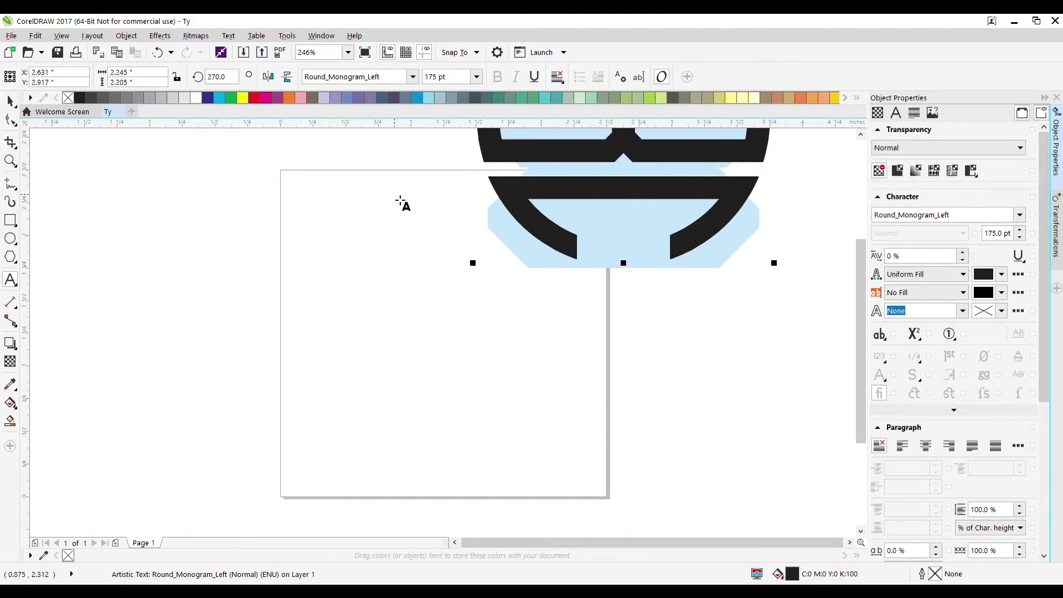
# Select the rotated ABC monogram, centre it on the 2.5-inch page with P, then deselect.
pyautogui.moveTo(402, 204); pyautogui.dragTo(360, 378)
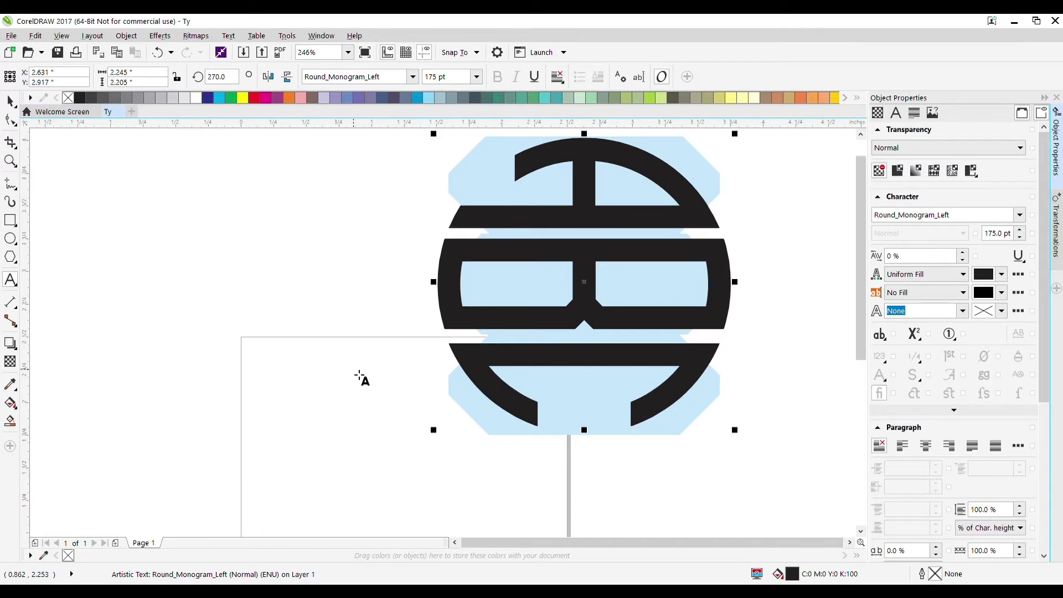
pyautogui.moveTo(351, 417); pyautogui.dragTo(361, 288)
pyautogui.click(10, 102)
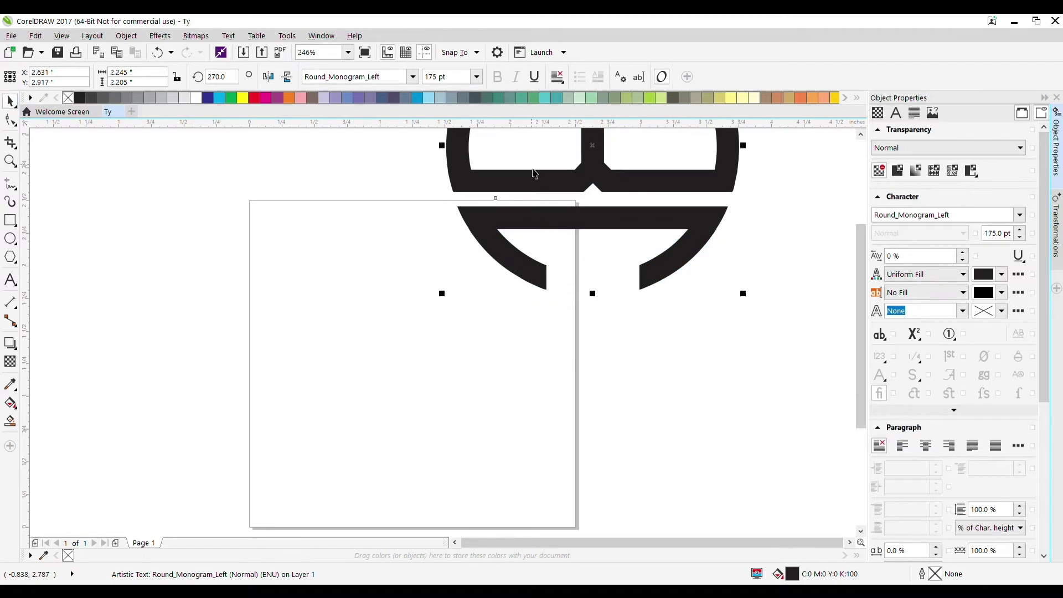
pyautogui.click(536, 184)
pyautogui.press('p')
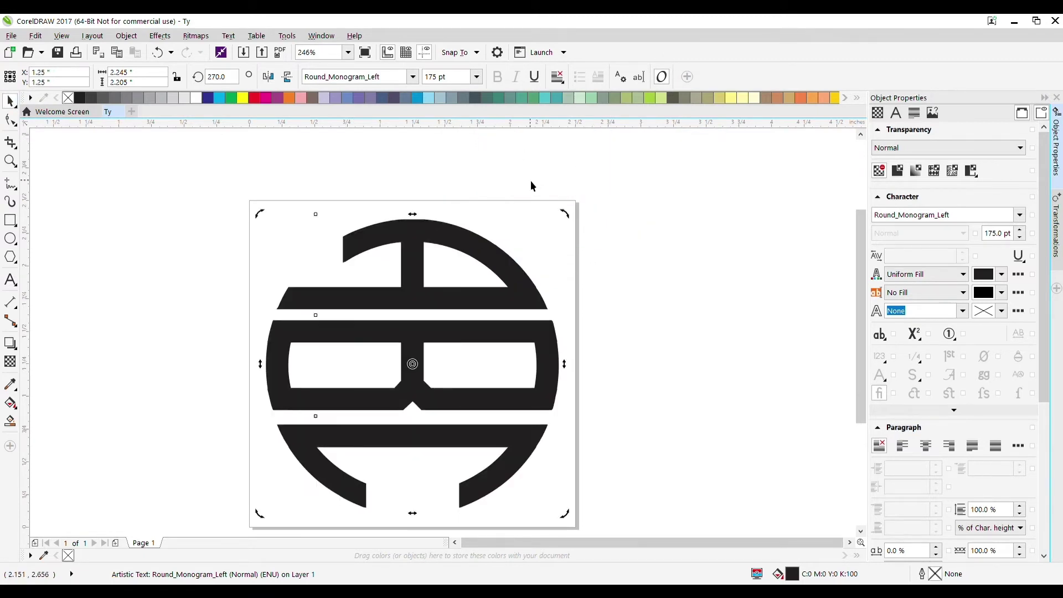
pyautogui.click(678, 325)
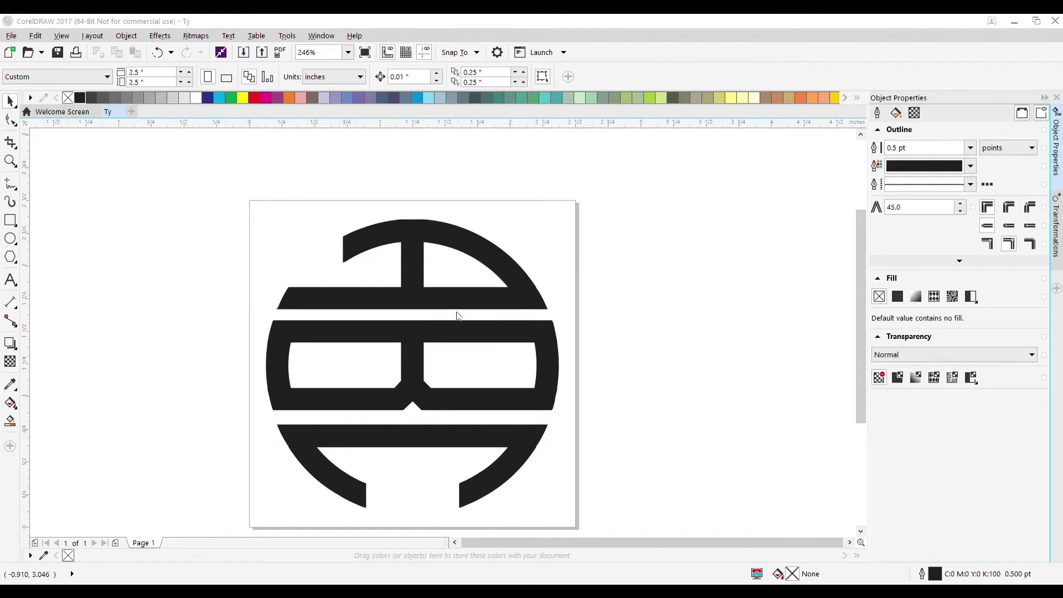
pyautogui.click(810, 498)
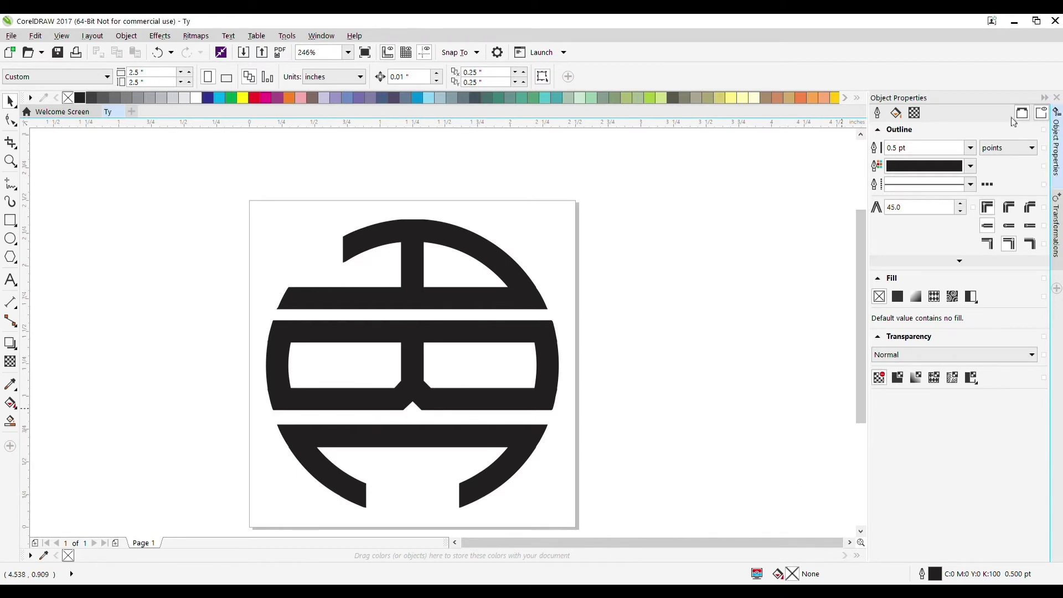